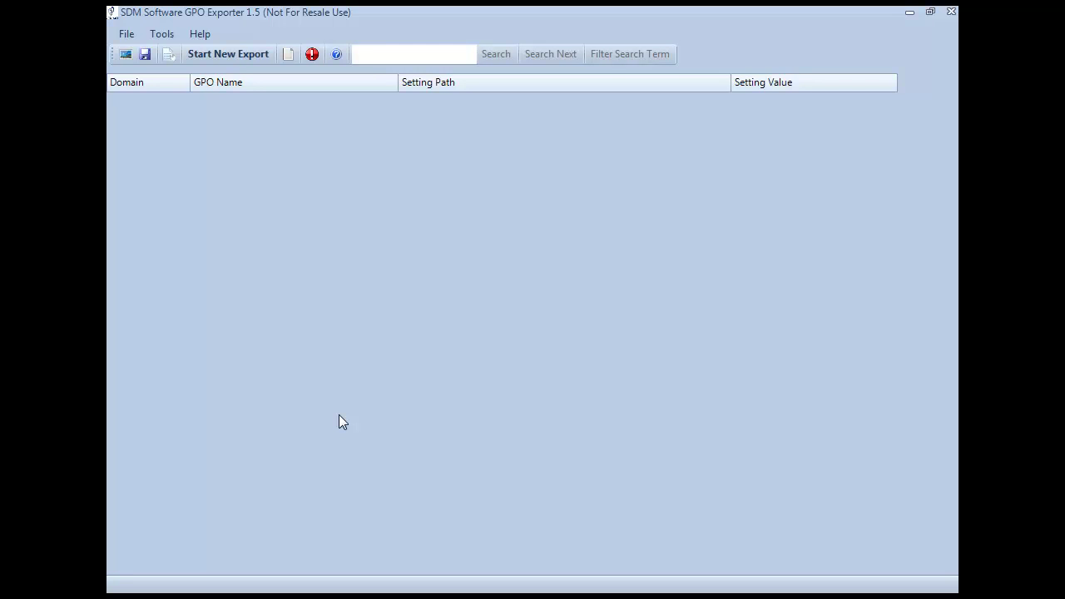
Open the Report Portal and run the Conflicting Settings report for cpandl.com.
{"action": "left_click", "coordinate": [171, 53]}
{"action": "left_click", "coordinate": [395, 118]}
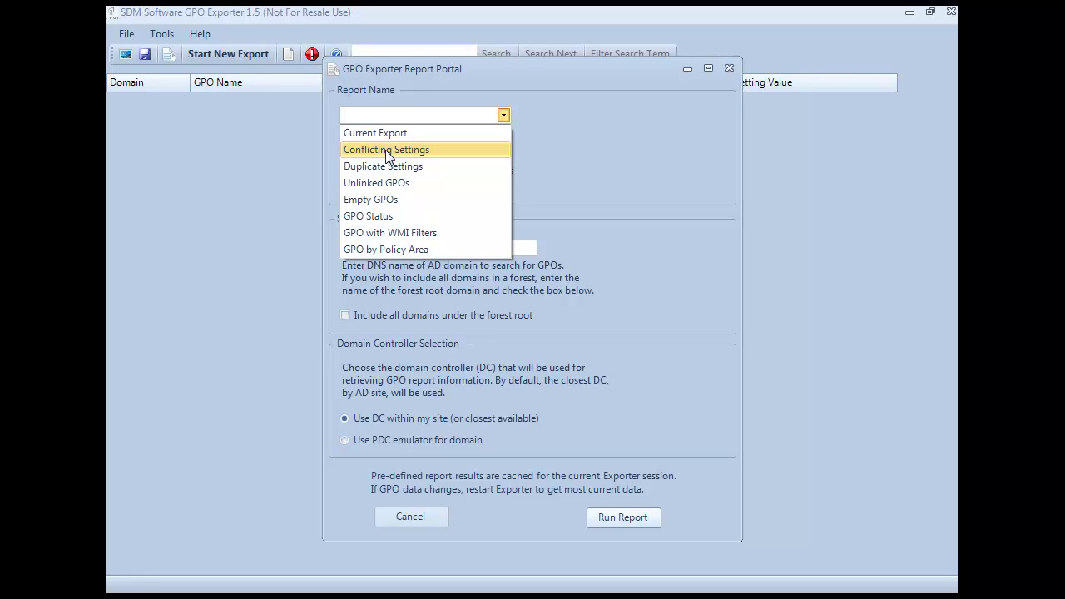
{"action": "left_click", "coordinate": [387, 150]}
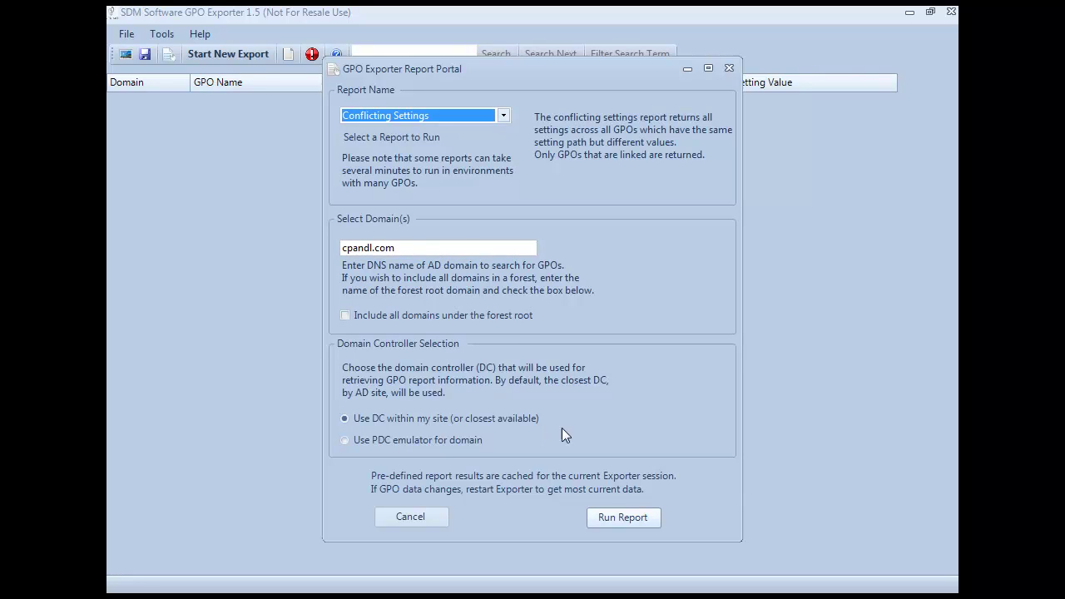
{"action": "left_click", "coordinate": [613, 515]}
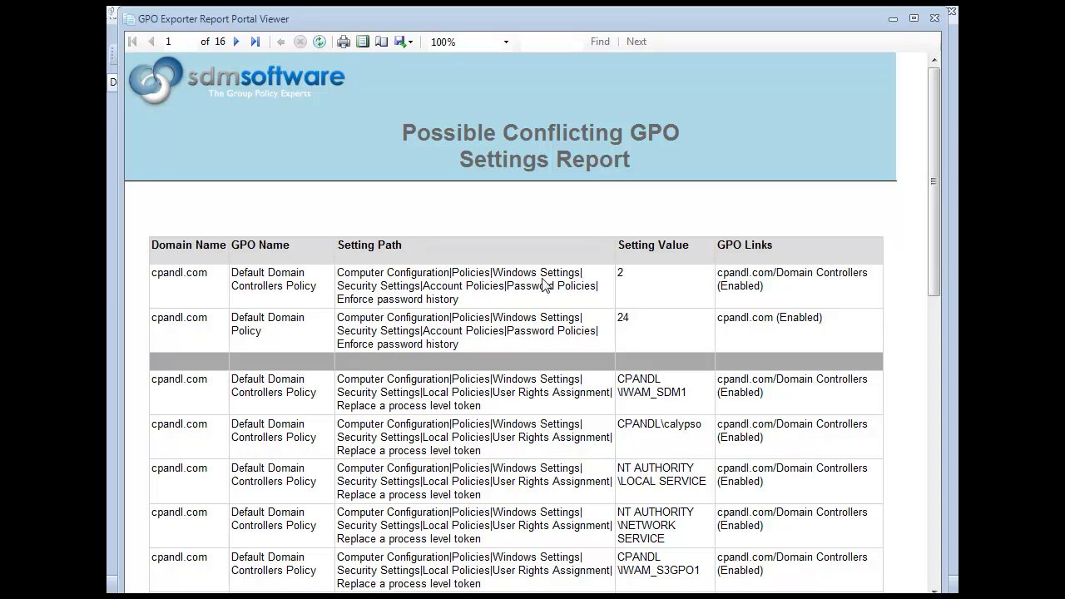
Scroll through the 16-page Possible Conflicting GPO Settings Report, then close the viewer.
{"action": "scroll", "coordinate": [247, 290], "scroll_direction": "down", "scroll_amount": 2}
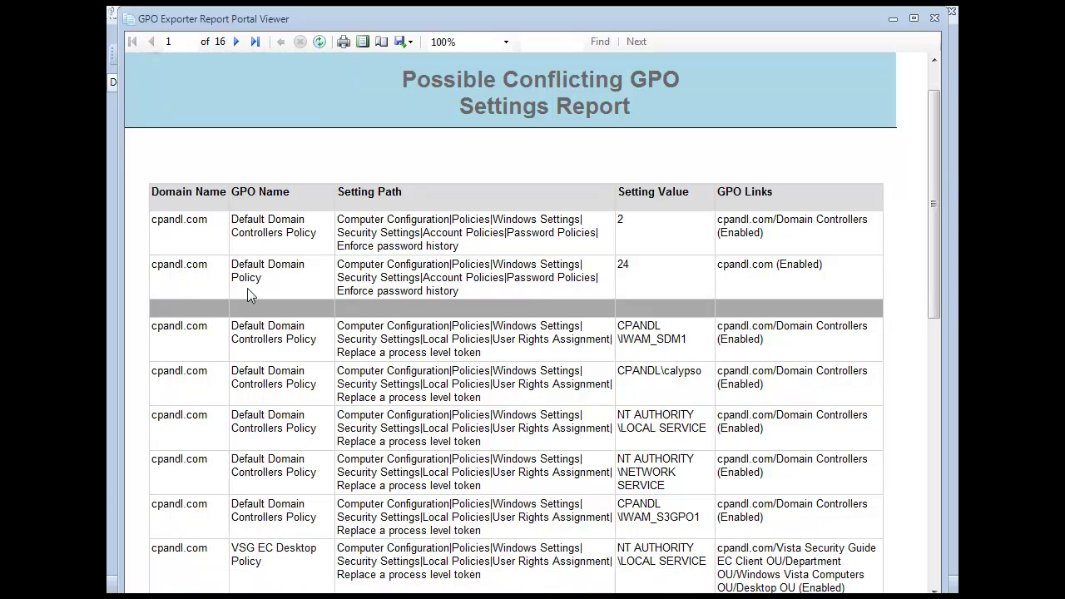
{"action": "scroll", "coordinate": [247, 293], "scroll_direction": "down", "scroll_amount": 1}
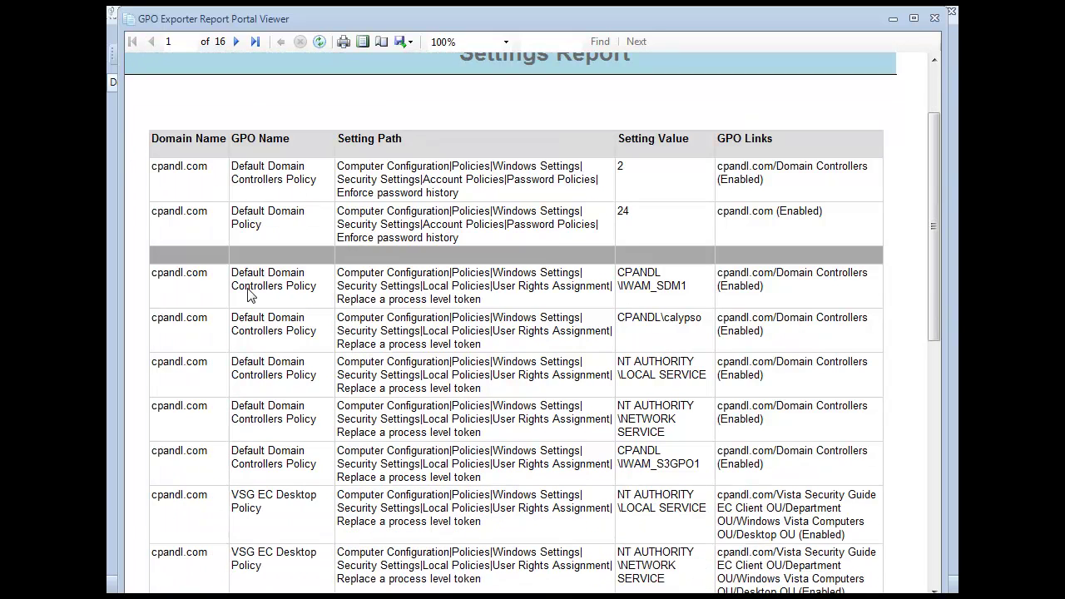
{"action": "scroll", "coordinate": [247, 293], "scroll_direction": "down", "scroll_amount": 2}
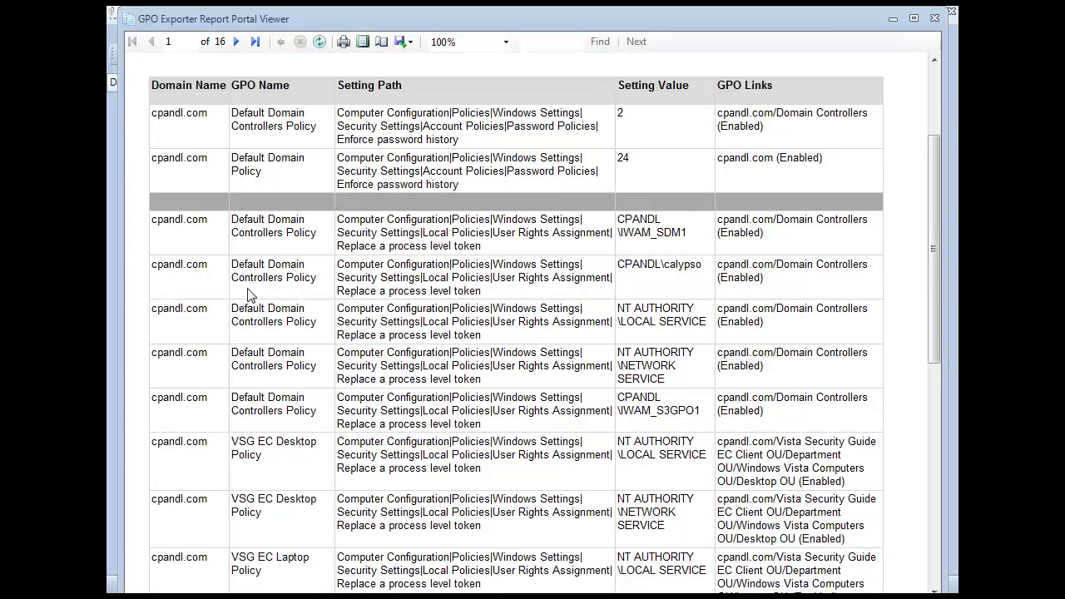
{"action": "scroll", "coordinate": [247, 295], "scroll_direction": "down", "scroll_amount": 7}
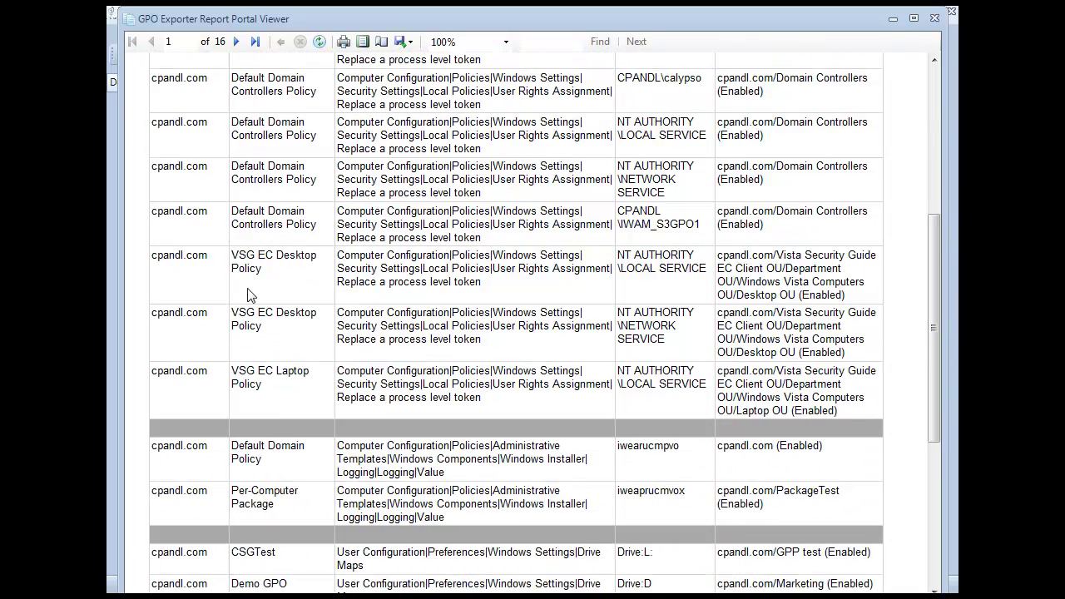
{"action": "scroll", "coordinate": [247, 295], "scroll_direction": "down", "scroll_amount": 3}
{"action": "scroll", "coordinate": [247, 294], "scroll_direction": "down", "scroll_amount": 5}
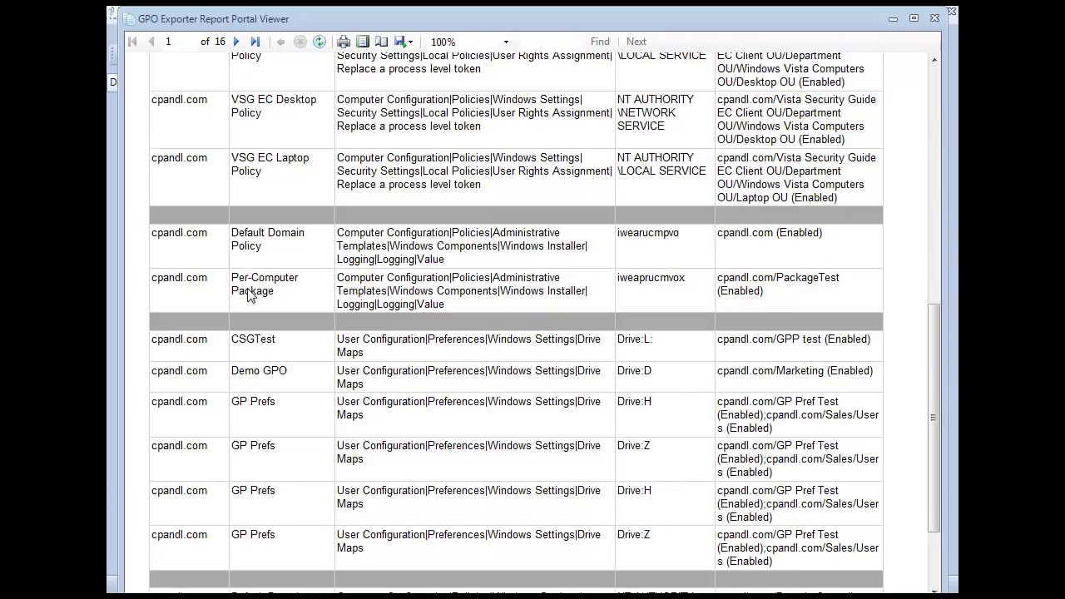
{"action": "scroll", "coordinate": [247, 294], "scroll_direction": "down", "scroll_amount": 6}
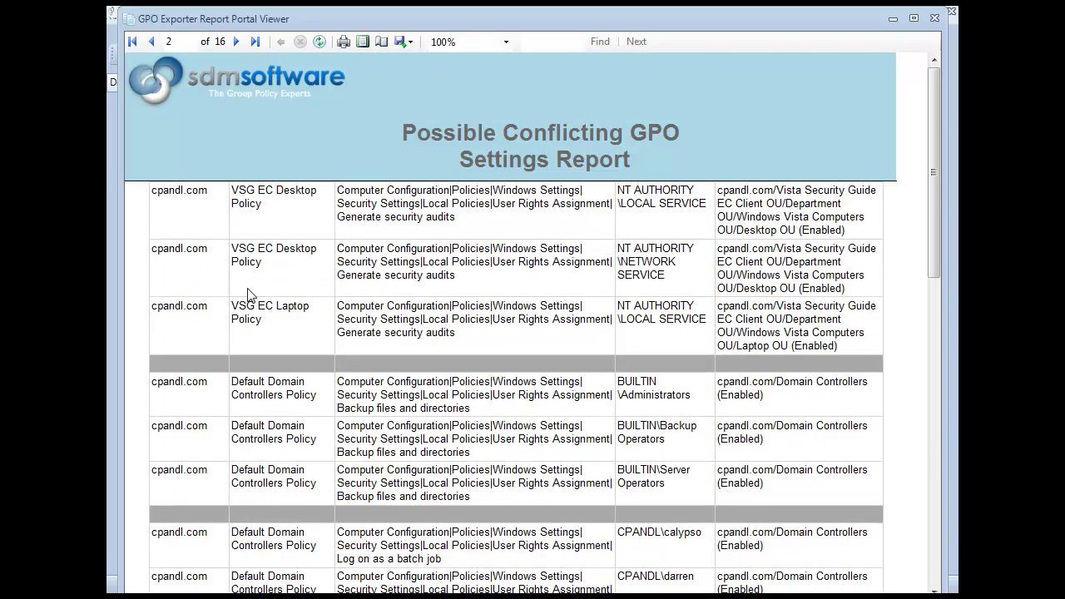
{"action": "scroll", "coordinate": [247, 294], "scroll_direction": "down", "scroll_amount": 3}
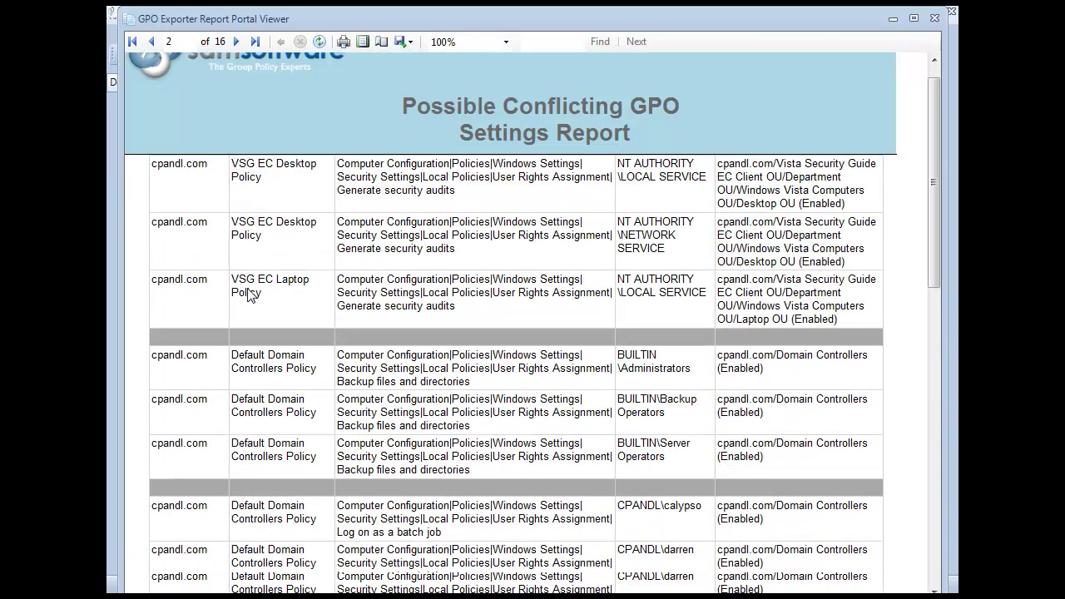
{"action": "left_click", "coordinate": [126, 20]}
{"action": "left_click", "coordinate": [126, 20]}
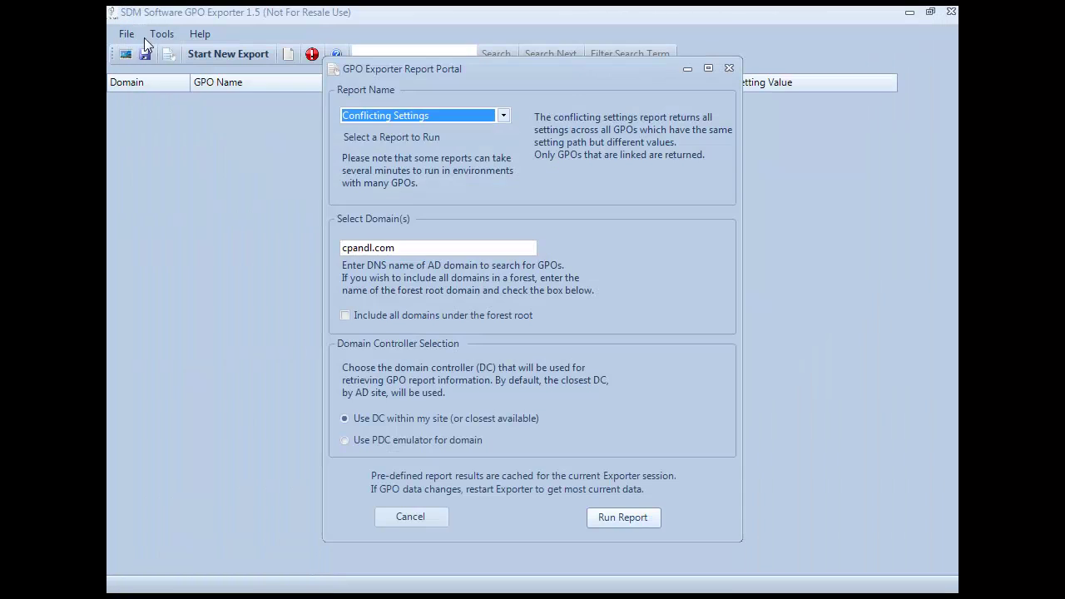
Run the Duplicate Settings report for cpandl.com.
{"action": "left_click", "coordinate": [369, 121]}
{"action": "left_click", "coordinate": [371, 167]}
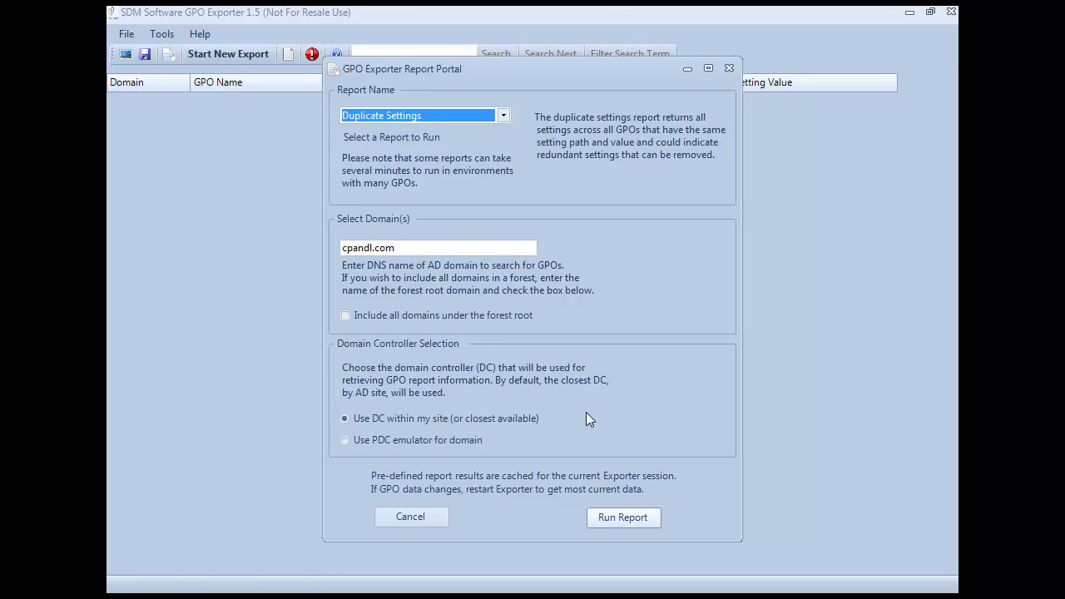
{"action": "left_click", "coordinate": [622, 518]}
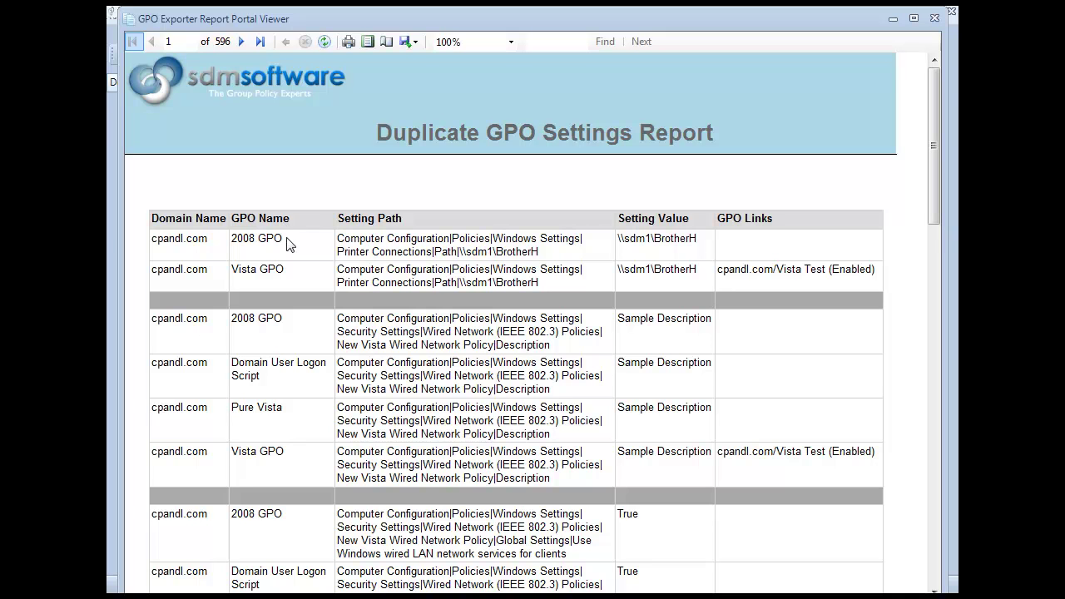
Scroll through the 596-page Duplicate GPO Settings Report, then close the viewer.
{"action": "scroll", "coordinate": [287, 242], "scroll_direction": "down", "scroll_amount": 3}
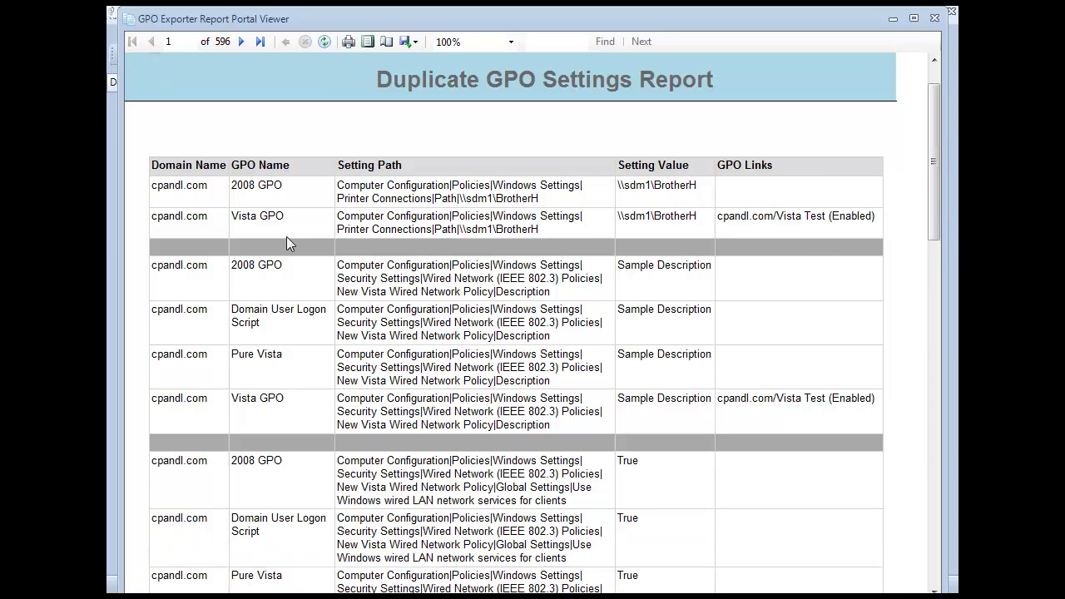
{"action": "scroll", "coordinate": [287, 241], "scroll_direction": "down", "scroll_amount": 7}
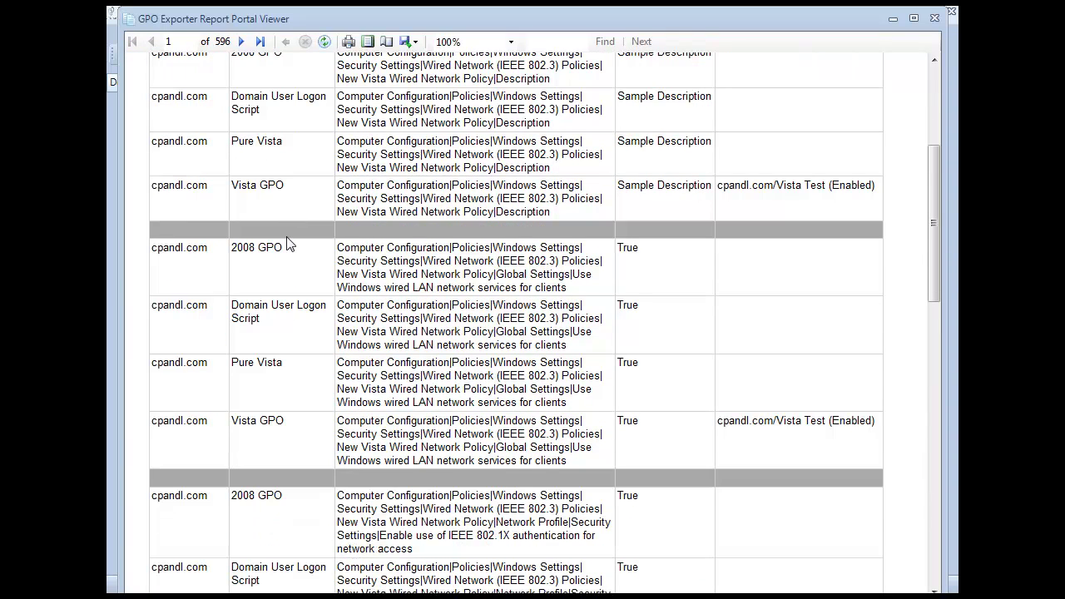
{"action": "scroll", "coordinate": [287, 243], "scroll_direction": "up", "scroll_amount": 5}
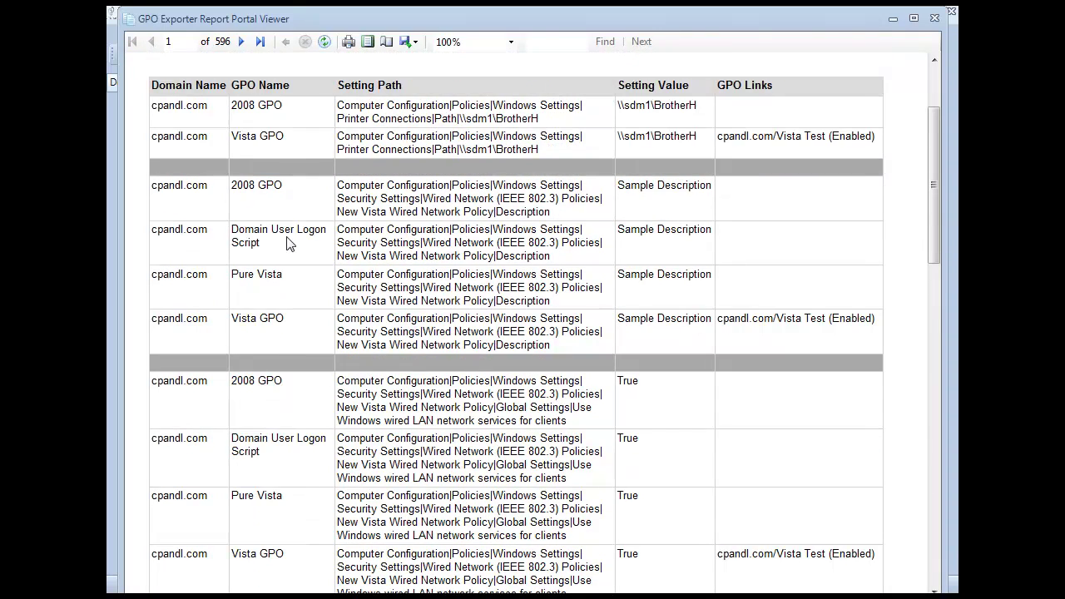
{"action": "scroll", "coordinate": [287, 241], "scroll_direction": "up", "scroll_amount": 4}
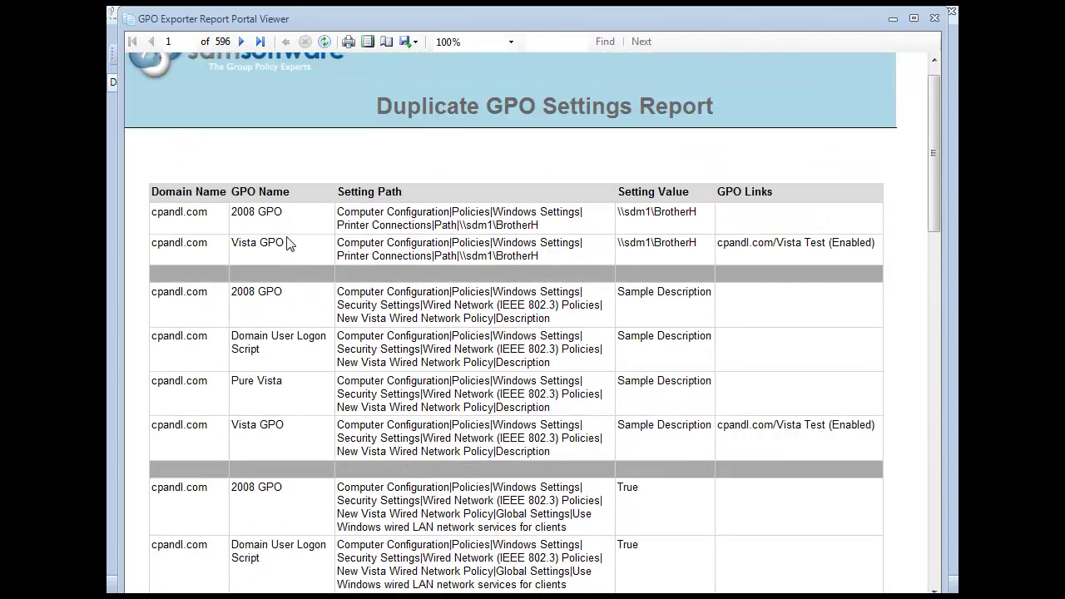
{"action": "left_click", "coordinate": [127, 19]}
{"action": "left_click", "coordinate": [150, 135]}
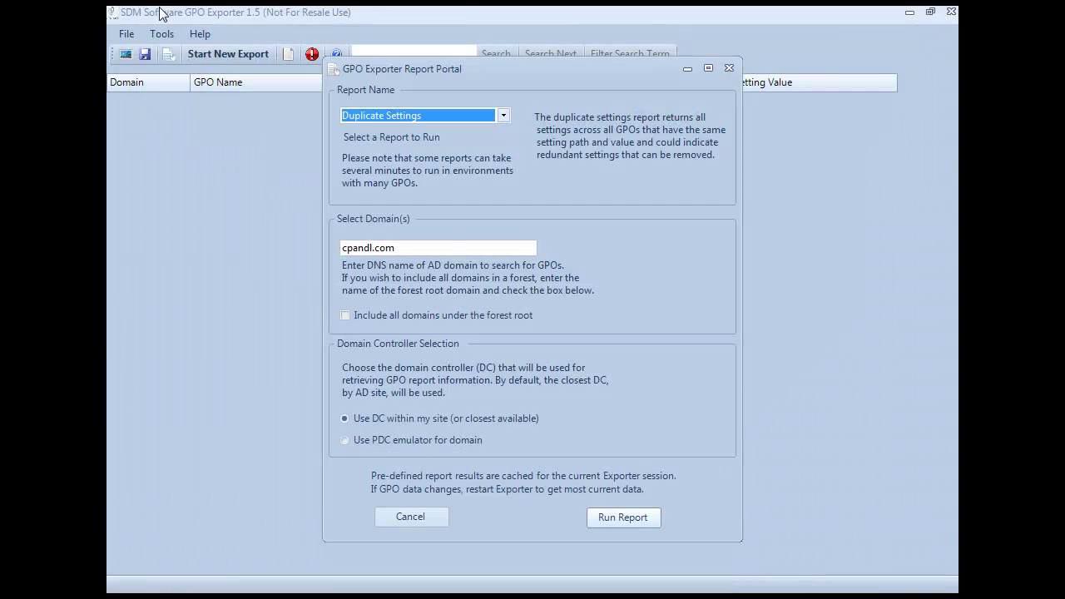
Run the Unlinked GPOs report, listing 171 GPOs over 4 pages, then close its viewer.
{"action": "left_click", "coordinate": [368, 116]}
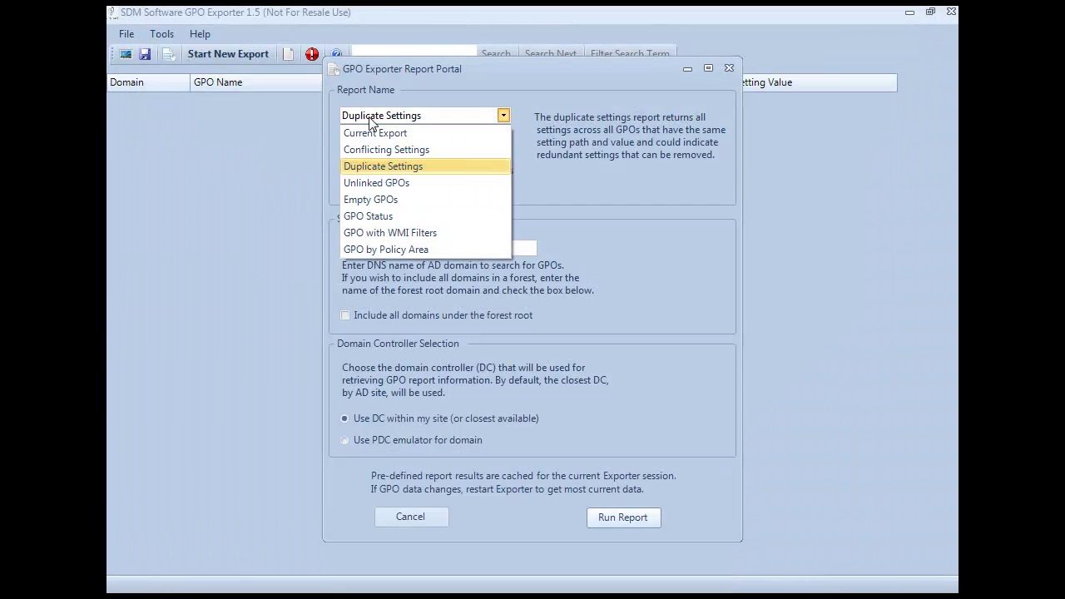
{"action": "left_click", "coordinate": [368, 181]}
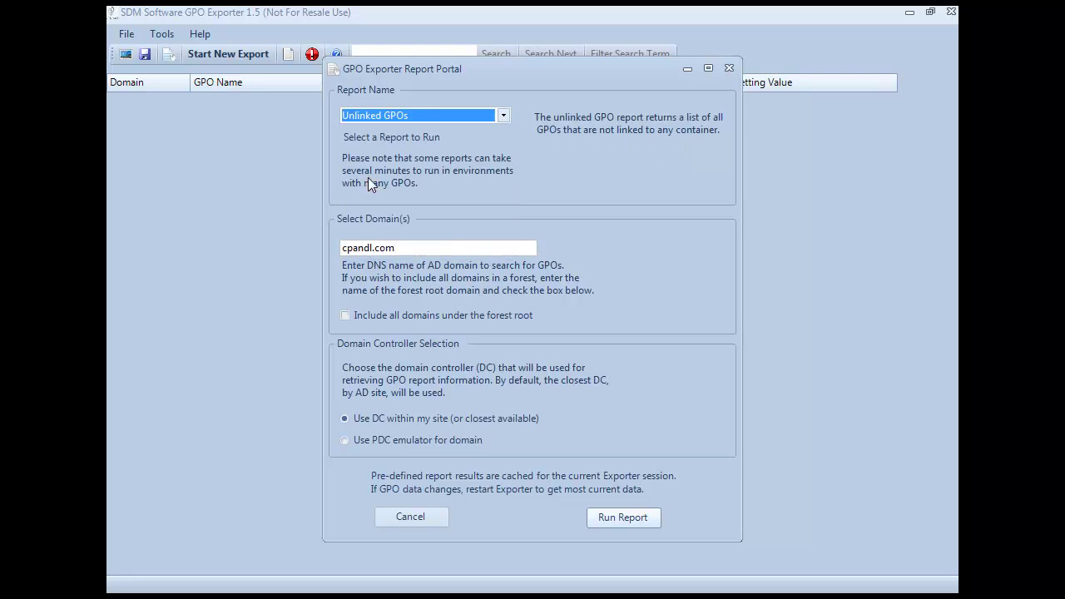
{"action": "left_click", "coordinate": [615, 522]}
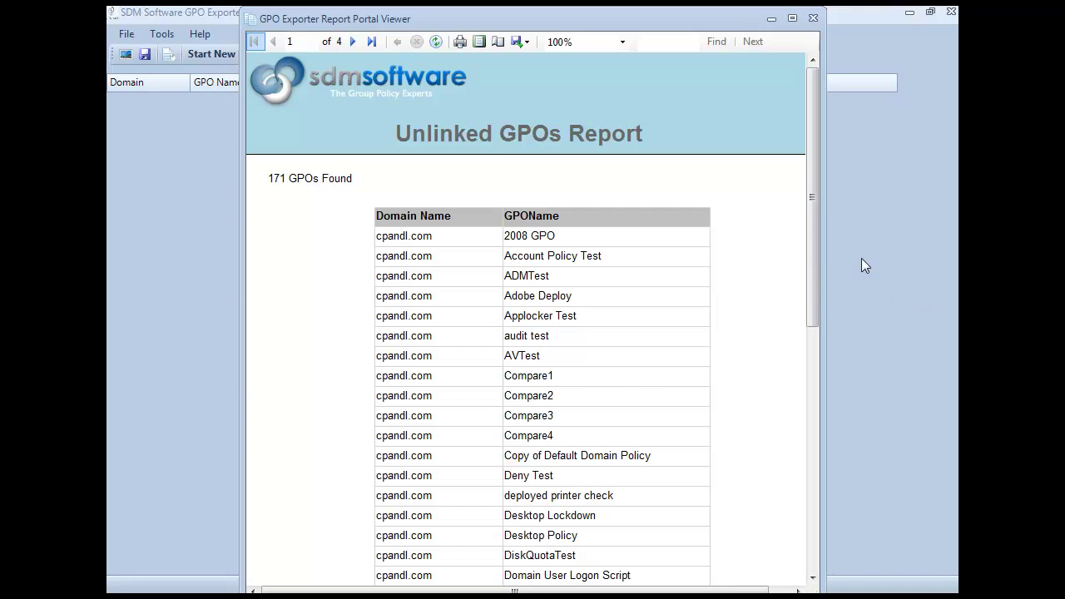
{"action": "mouse_move", "coordinate": [808, 261]}
{"action": "left_mouse_down"}
{"action": "mouse_move", "coordinate": [815, 545]}
{"action": "mouse_move", "coordinate": [803, 253]}
{"action": "left_mouse_up"}
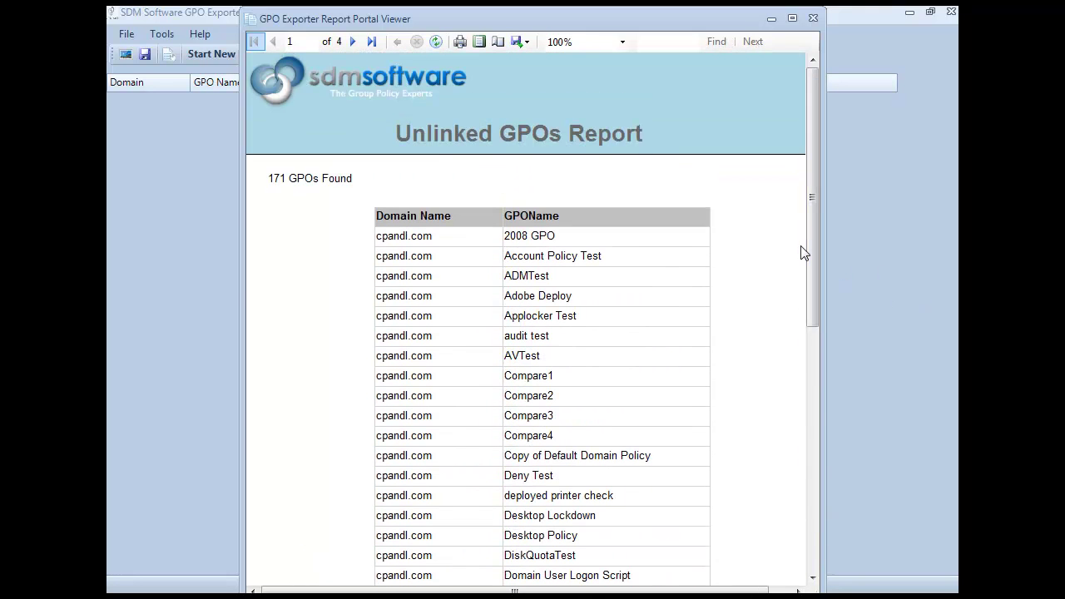
{"action": "double_click", "coordinate": [249, 18]}
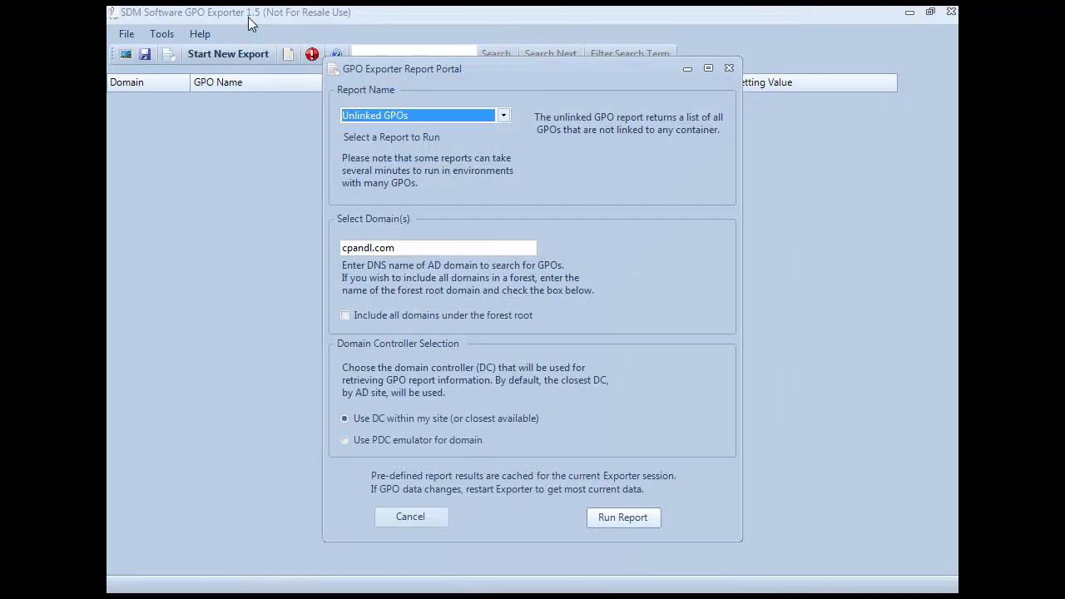
Run the Empty GPOs report, showing 28 GPOs with their domain and links on one page.
{"action": "left_click", "coordinate": [360, 118]}
{"action": "left_click", "coordinate": [358, 199]}
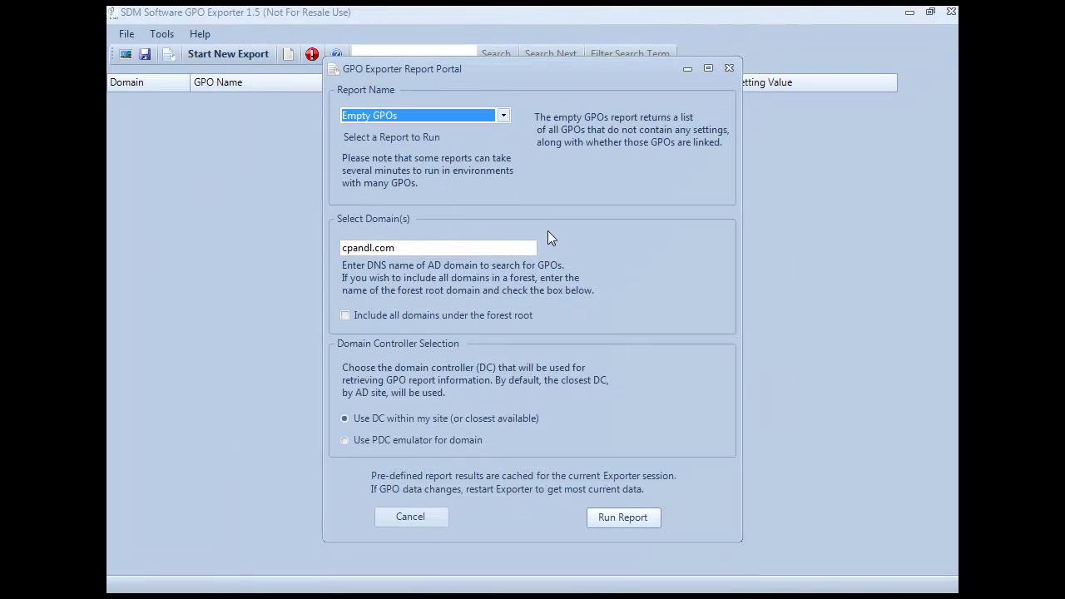
{"action": "left_click", "coordinate": [624, 519]}
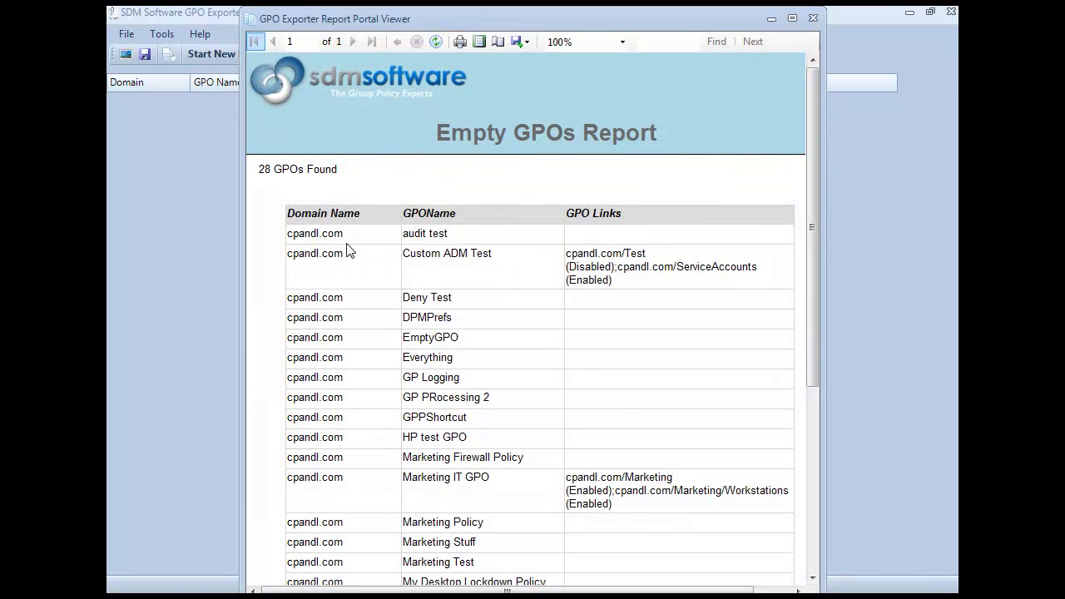
{"action": "mouse_move", "coordinate": [811, 187]}
{"action": "left_mouse_down"}
{"action": "mouse_move", "coordinate": [812, 421]}
{"action": "mouse_move", "coordinate": [810, 193]}
{"action": "left_mouse_up"}
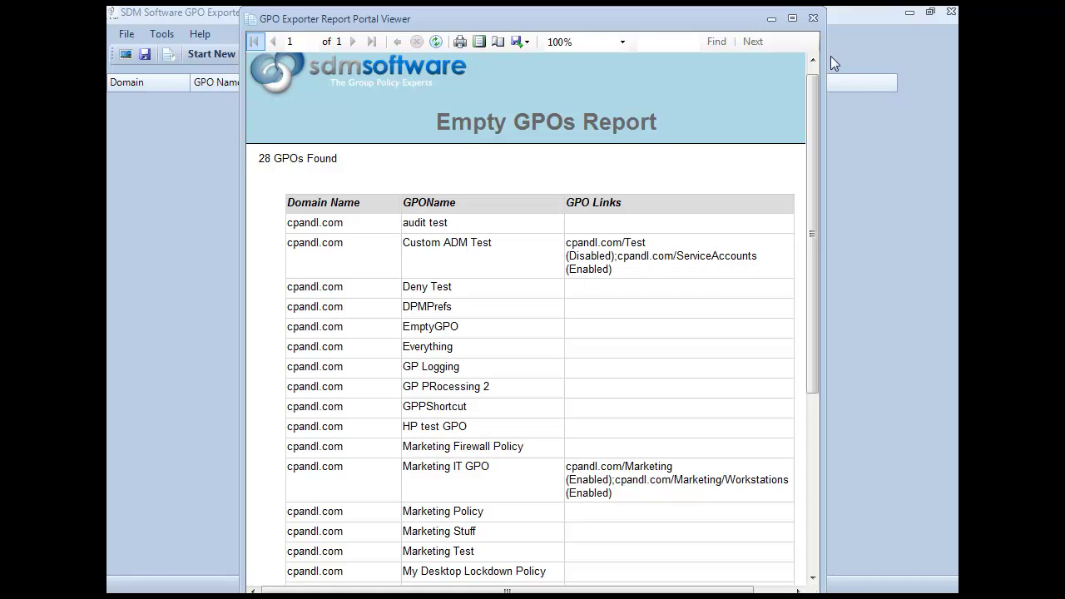
Close the Empty GPOs viewer, run the 7-page GPO Status report, then close it.
{"action": "left_click", "coordinate": [813, 17]}
{"action": "left_click", "coordinate": [353, 116]}
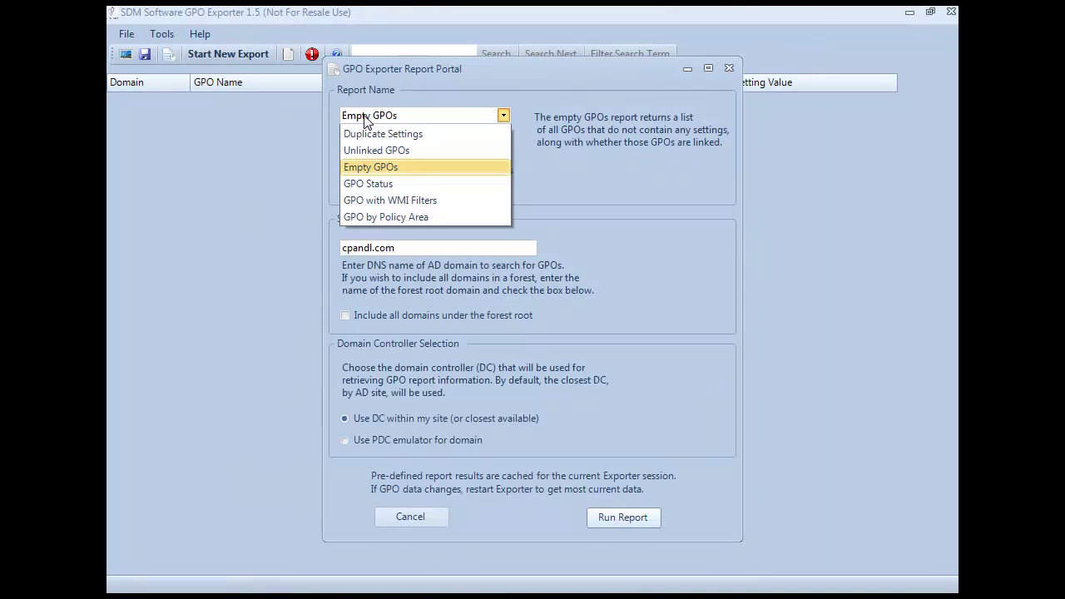
{"action": "left_click", "coordinate": [358, 215]}
{"action": "left_click", "coordinate": [615, 516]}
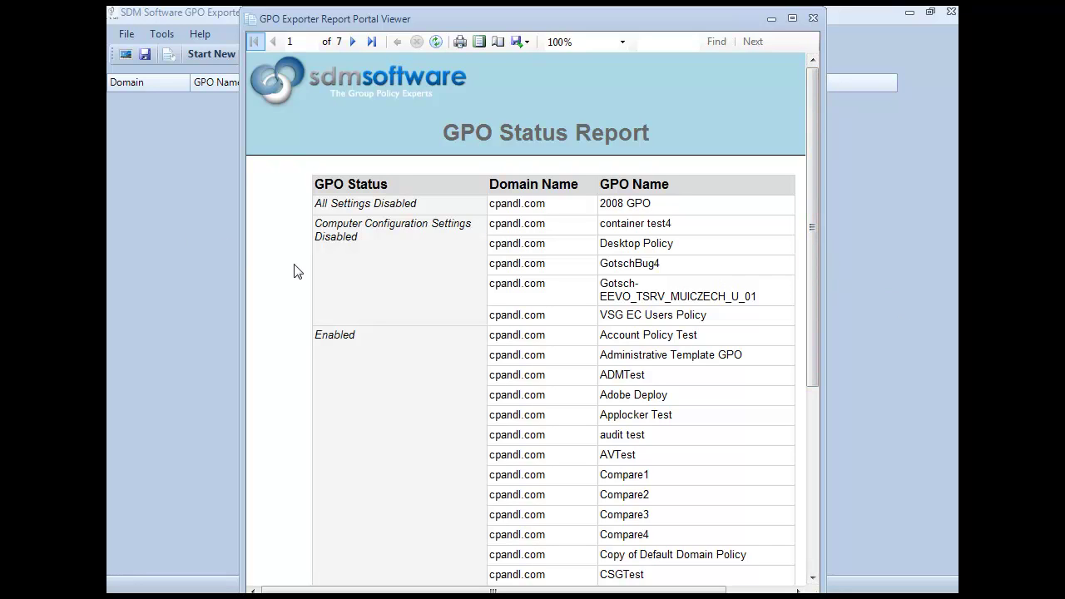
{"action": "double_click", "coordinate": [252, 20]}
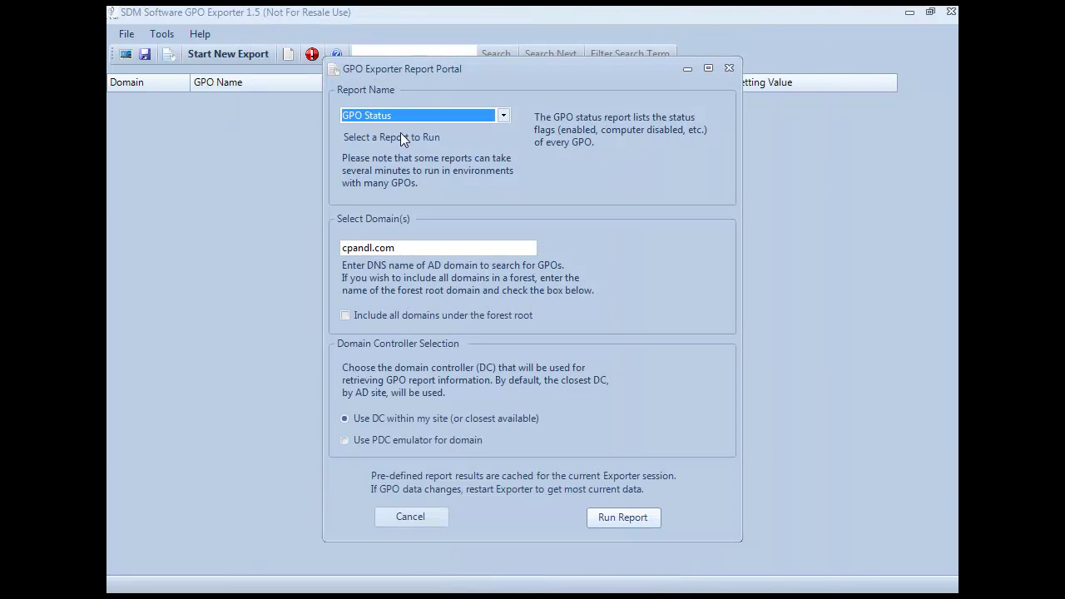
Run the one-page GPO with WMI Filters report showing five filters, then close its viewer.
{"action": "left_click", "coordinate": [409, 116]}
{"action": "left_click", "coordinate": [384, 233]}
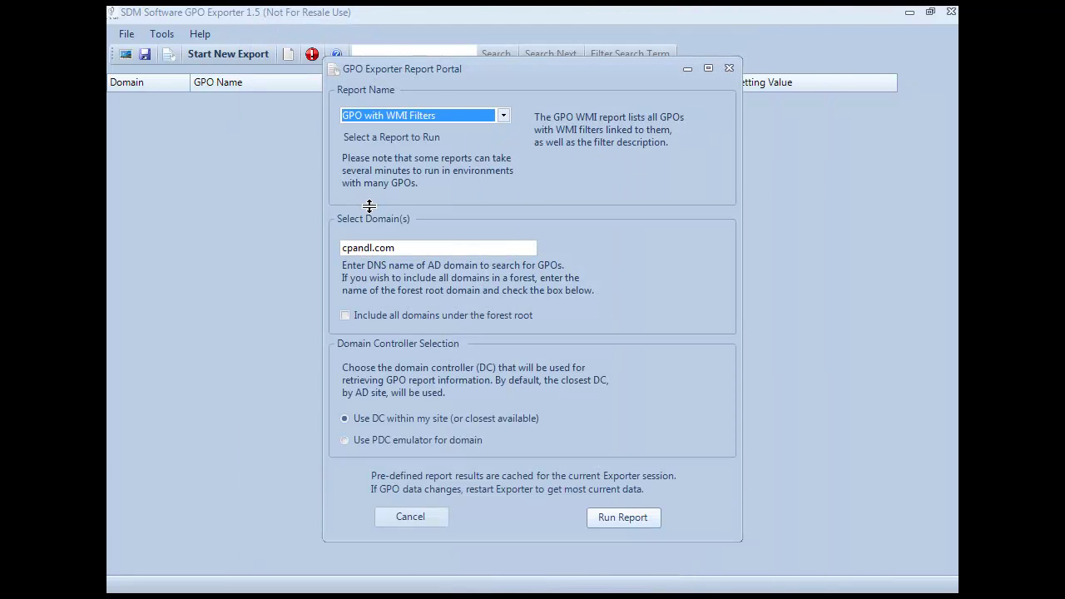
{"action": "left_click", "coordinate": [623, 522]}
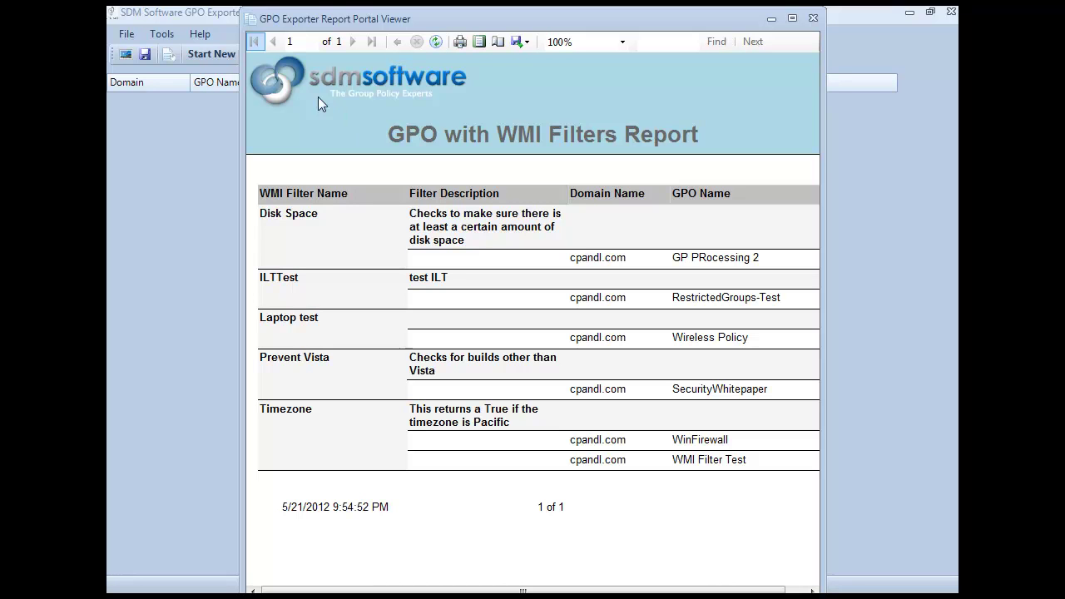
{"action": "double_click", "coordinate": [252, 19]}
{"action": "left_click", "coordinate": [379, 115]}
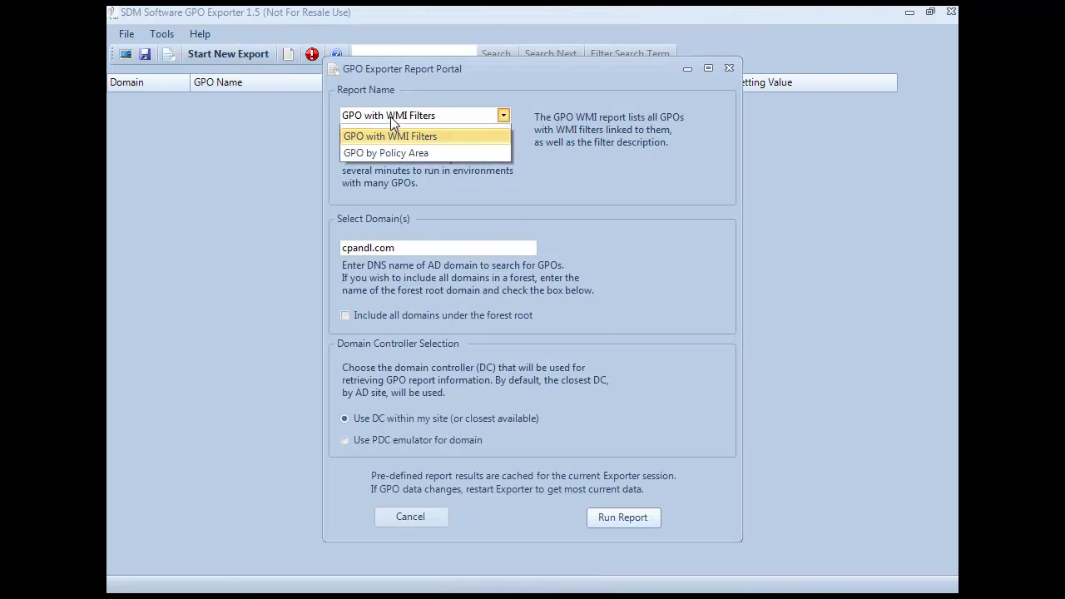
Run the GPO by Policy Area report and scroll through its 16 pages.
{"action": "left_click", "coordinate": [622, 518]}
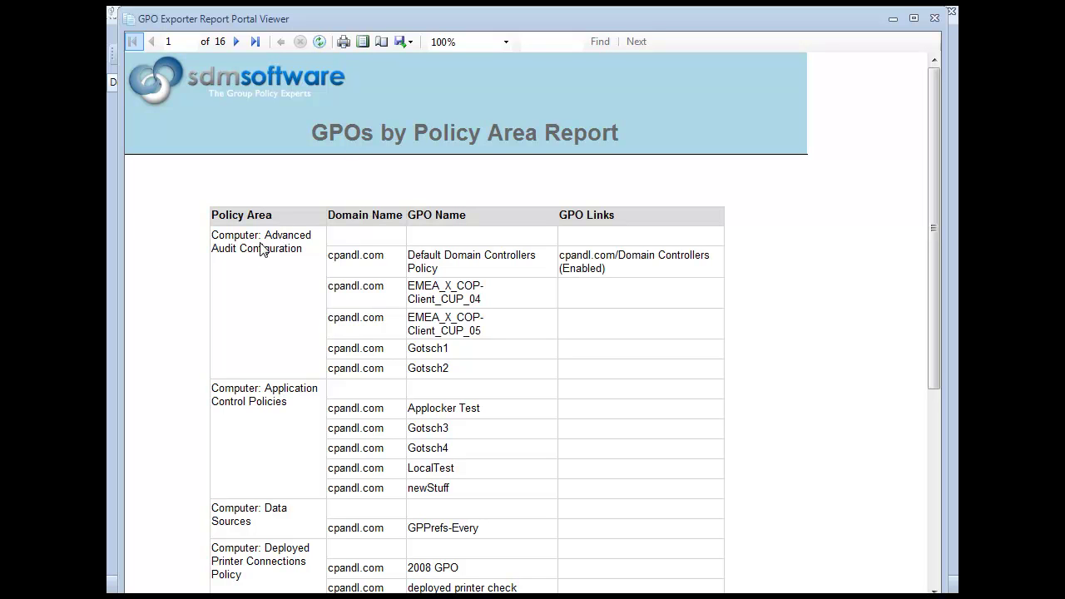
{"action": "scroll", "coordinate": [246, 285], "scroll_direction": "down", "scroll_amount": 2}
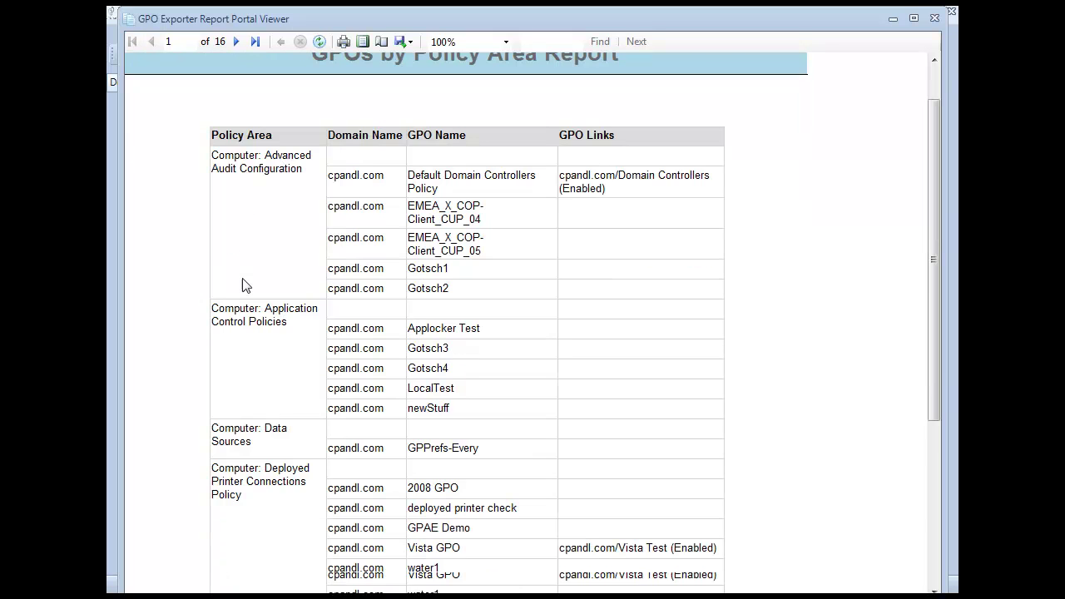
{"action": "scroll", "coordinate": [246, 285], "scroll_direction": "down", "scroll_amount": 15}
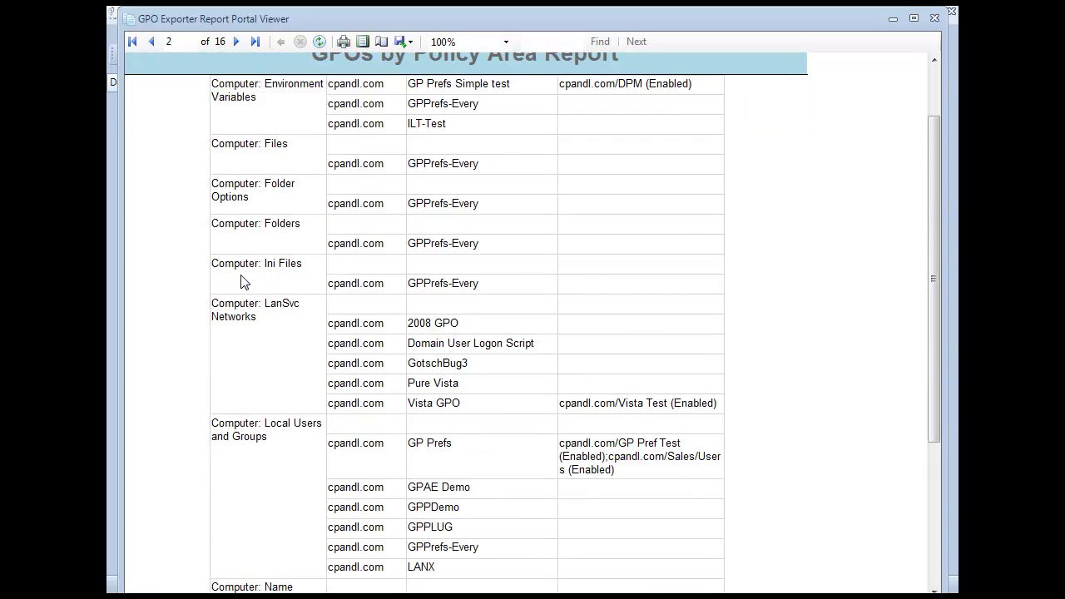
{"action": "scroll", "coordinate": [242, 283], "scroll_direction": "down", "scroll_amount": 5}
{"action": "scroll", "coordinate": [243, 283], "scroll_direction": "down", "scroll_amount": 8}
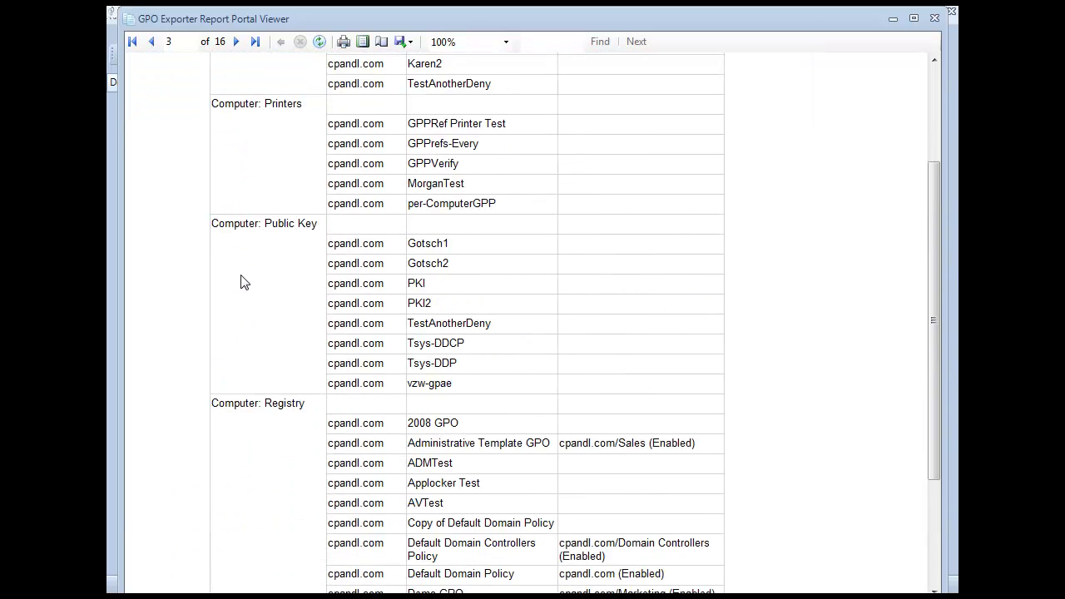
{"action": "scroll", "coordinate": [237, 285], "scroll_direction": "up", "scroll_amount": 15}
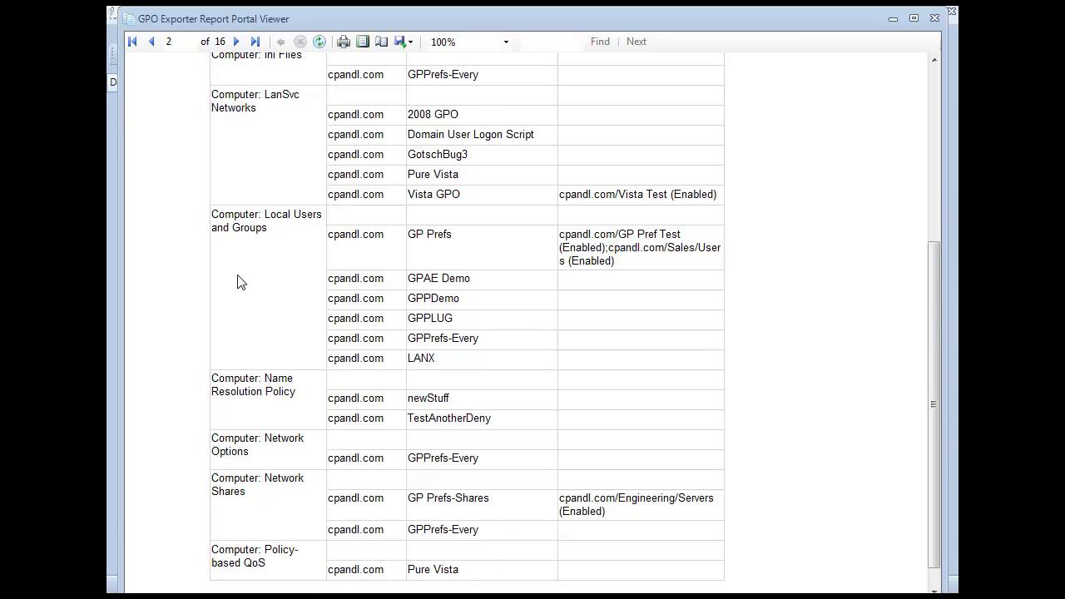
{"action": "scroll", "coordinate": [237, 283], "scroll_direction": "up", "scroll_amount": 2}
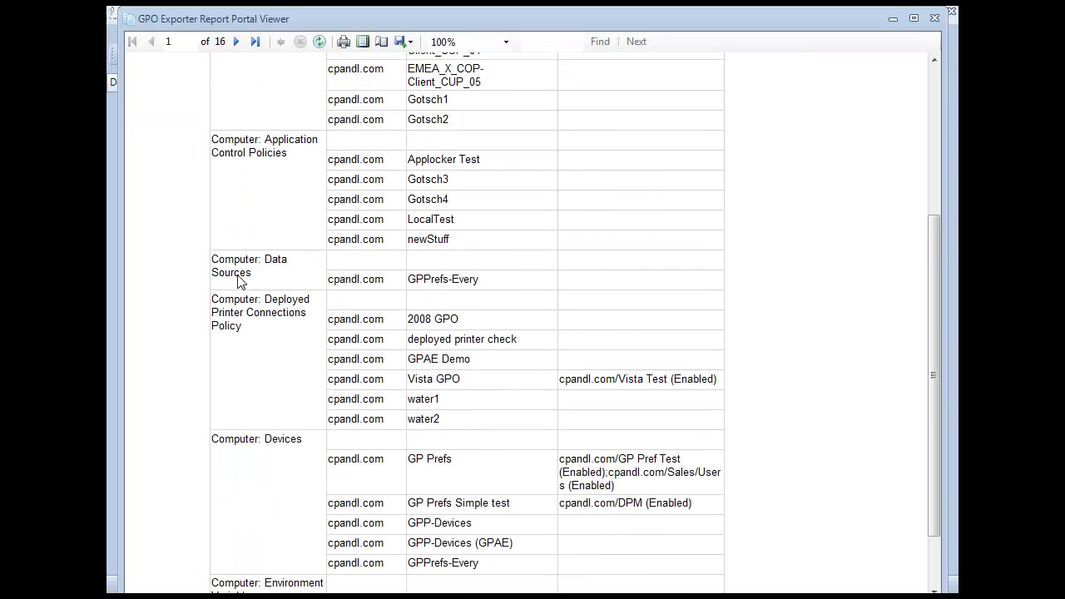
Check the export format choices without exporting, then close the policy area report viewer.
{"action": "left_click", "coordinate": [408, 44]}
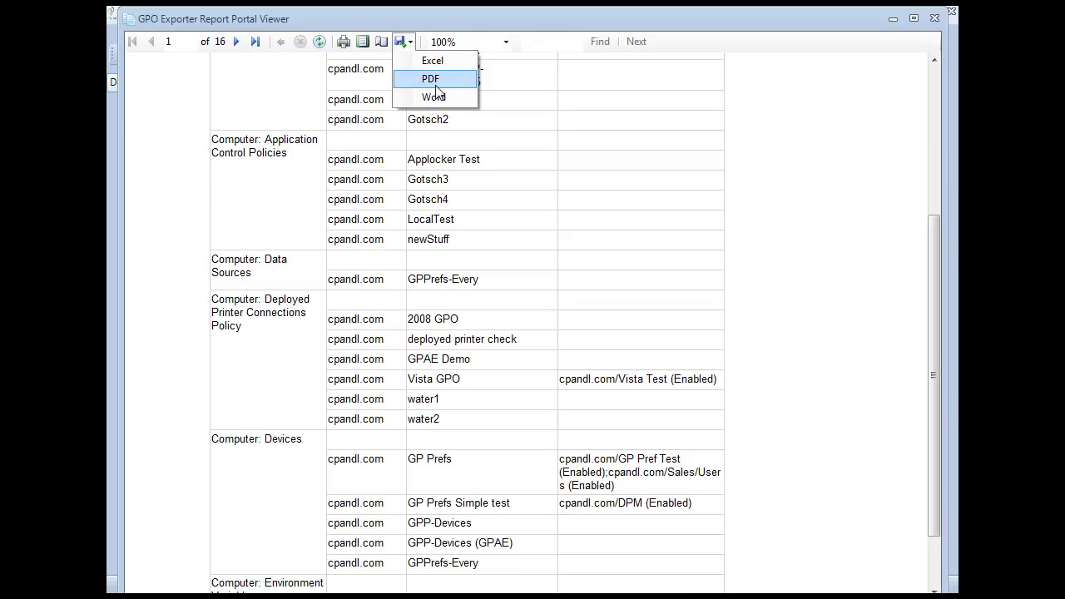
{"action": "left_click", "coordinate": [268, 103]}
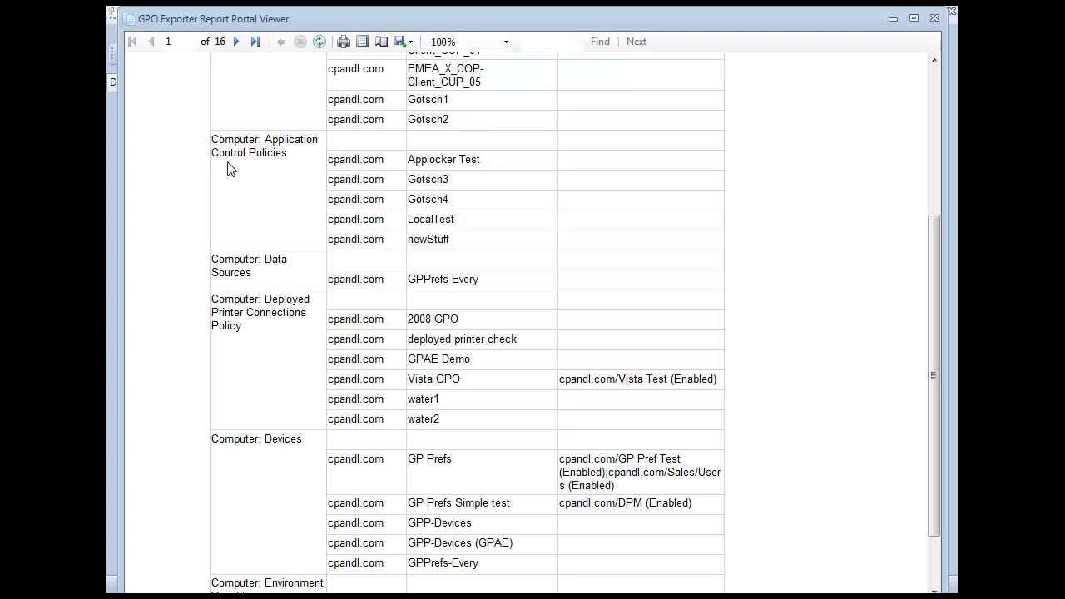
{"action": "left_click", "coordinate": [130, 25]}
{"action": "left_click", "coordinate": [154, 138]}
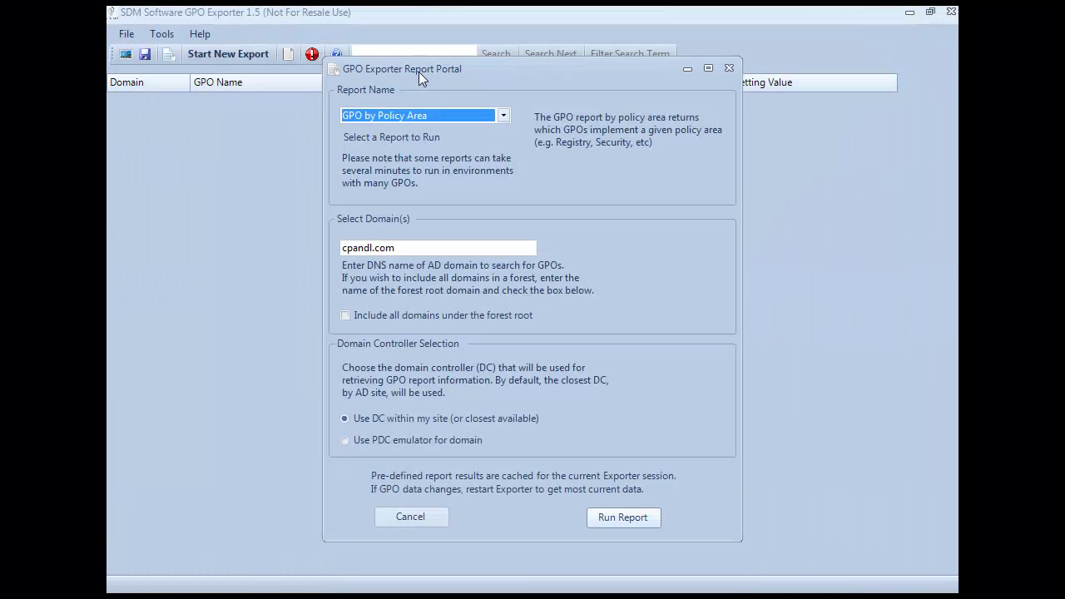